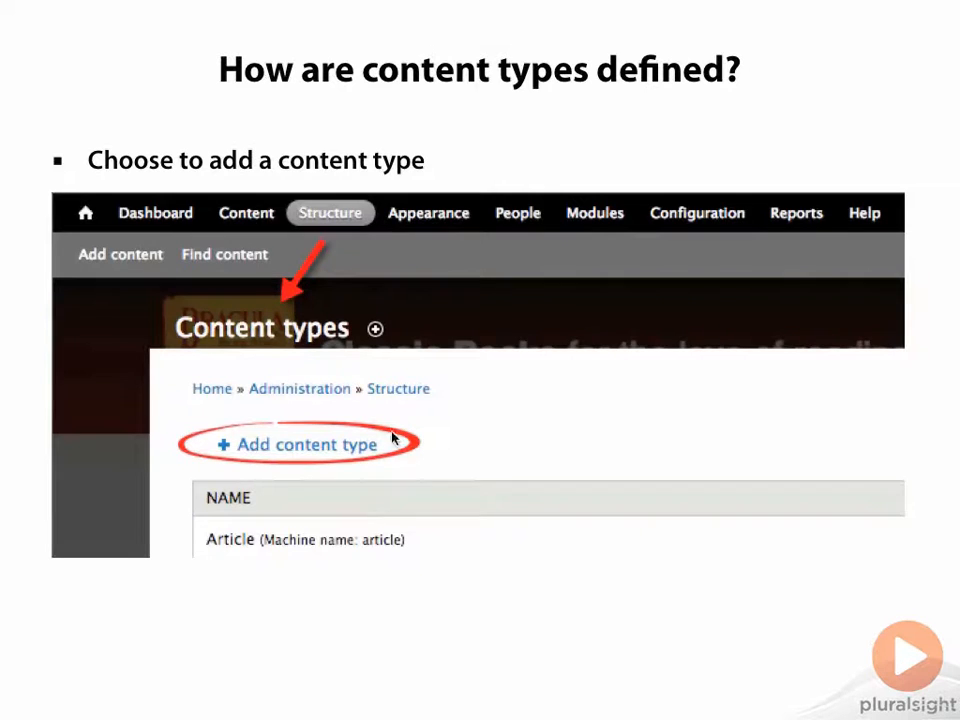
click(399, 442)
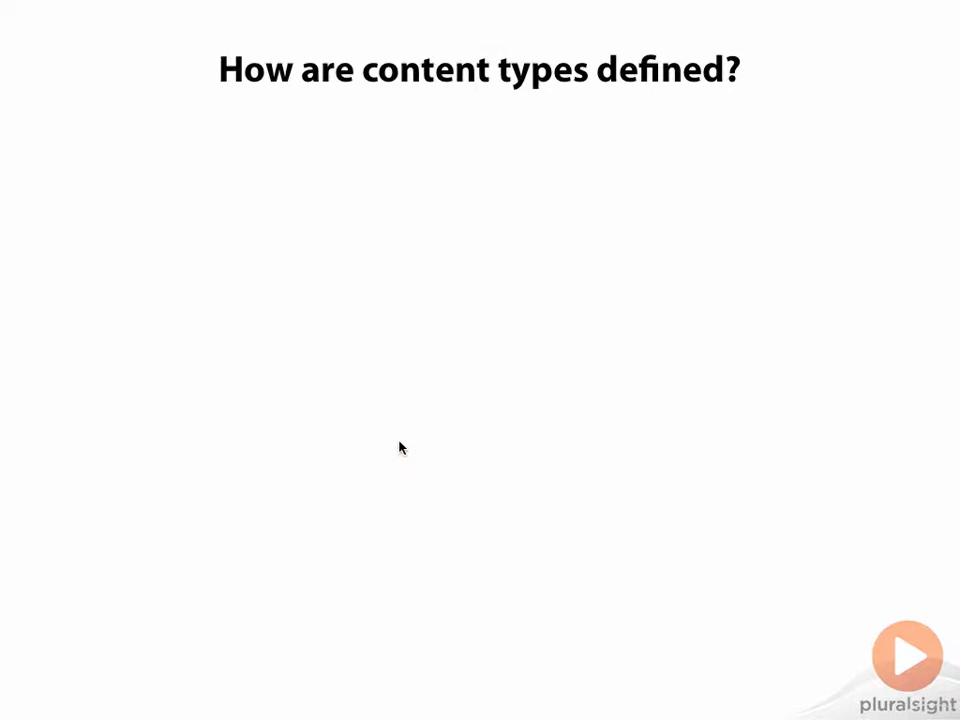
click(399, 442)
click(399, 447)
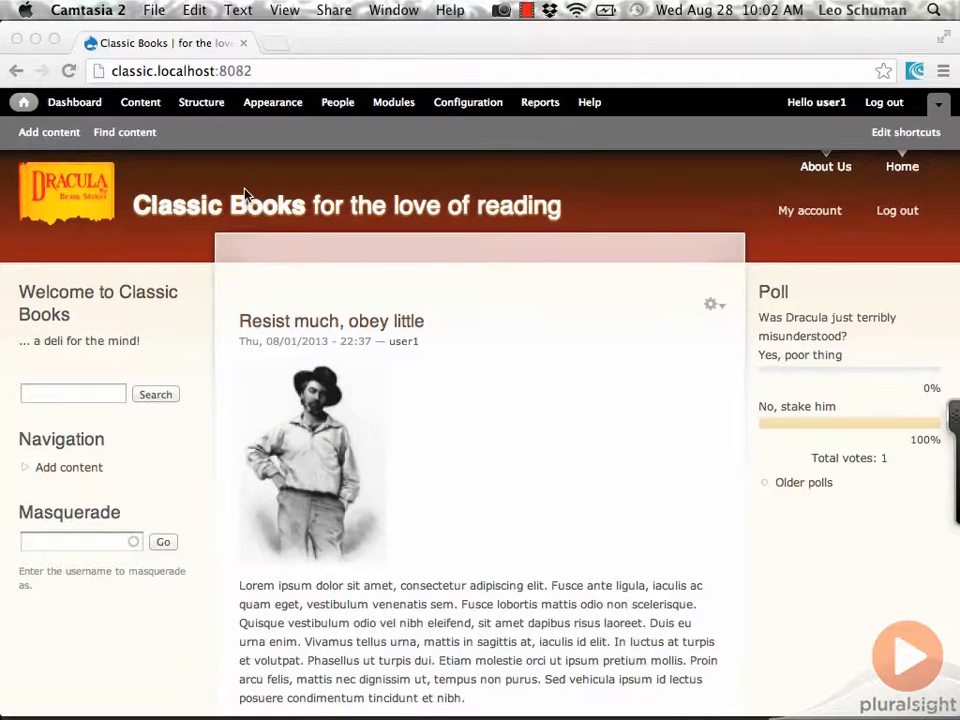
Step: Open the form for adding a new content type from the site's structure administration
click(201, 104)
click(201, 102)
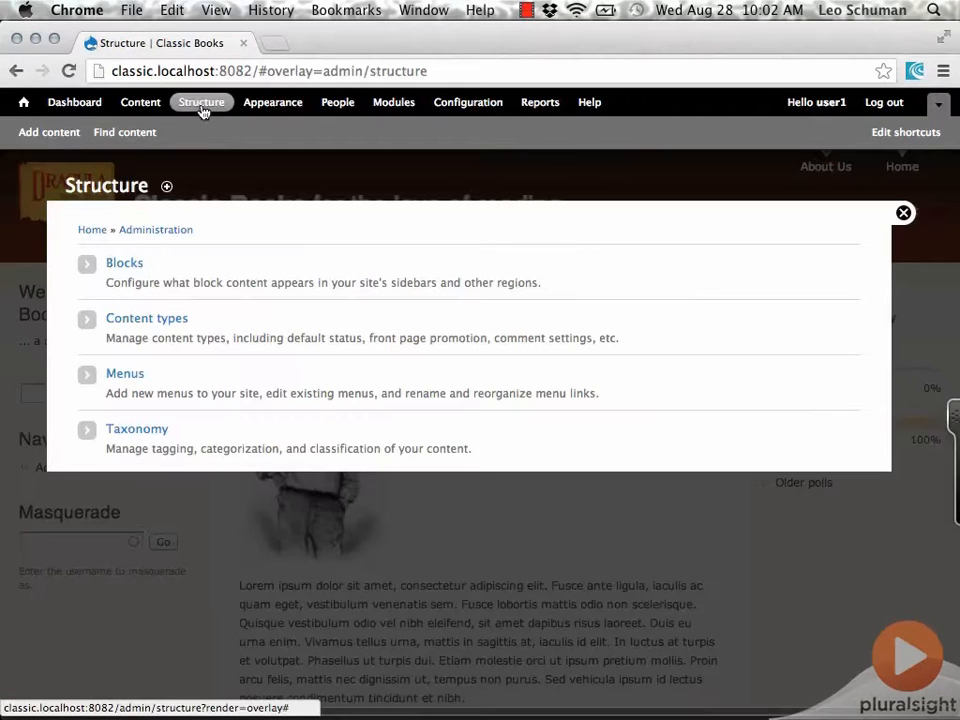
click(155, 320)
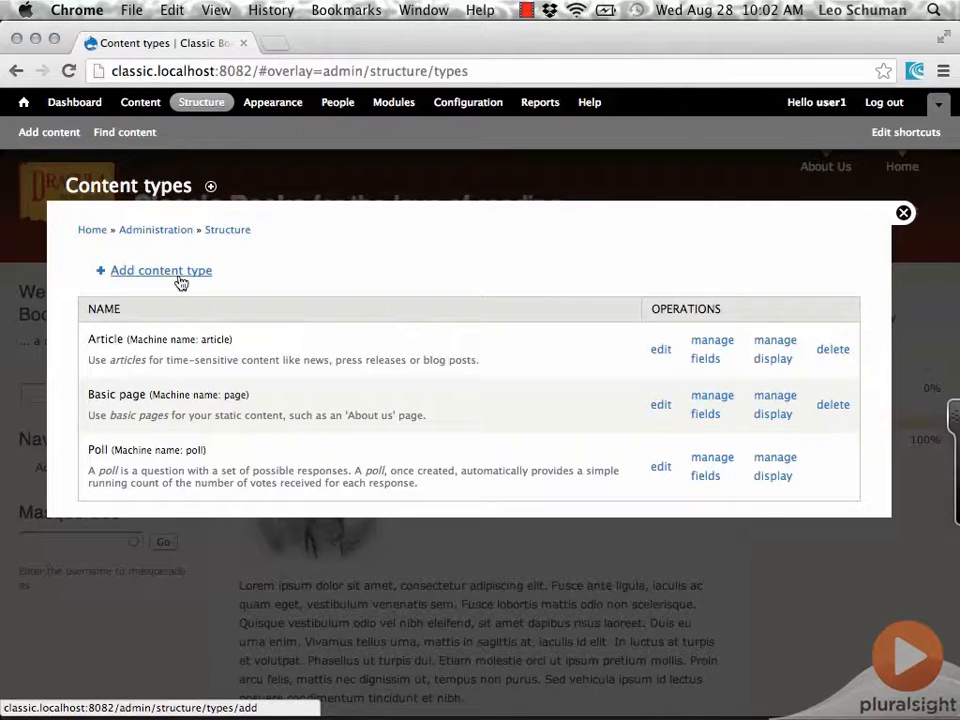
click(179, 281)
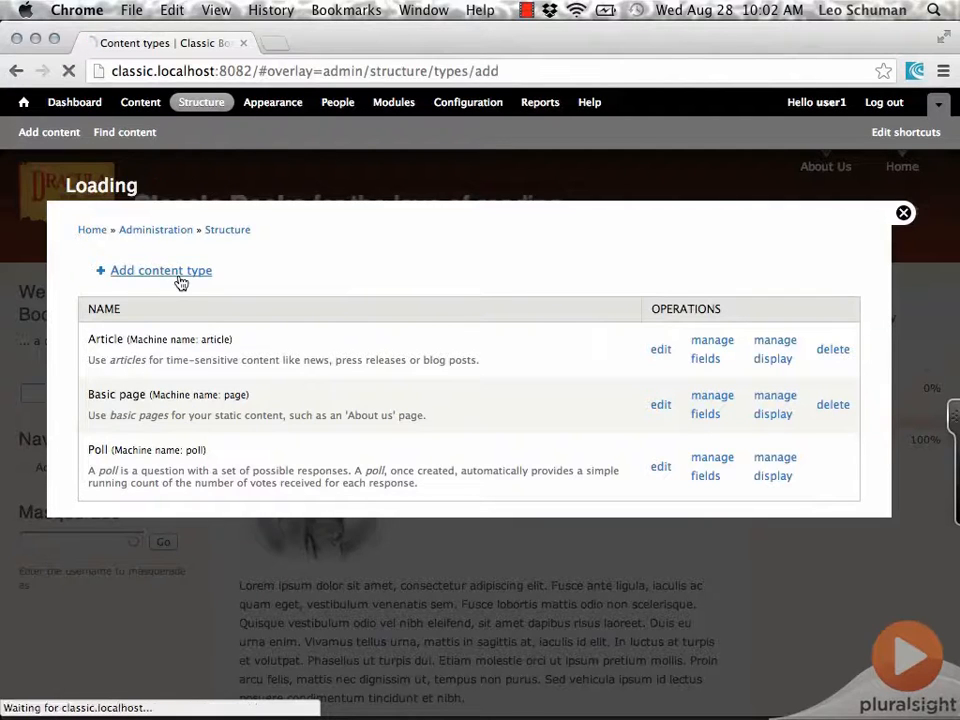
Step: Name the new content type Book and describe it as "A book to be reviewed."
click(171, 317)
text(Book)
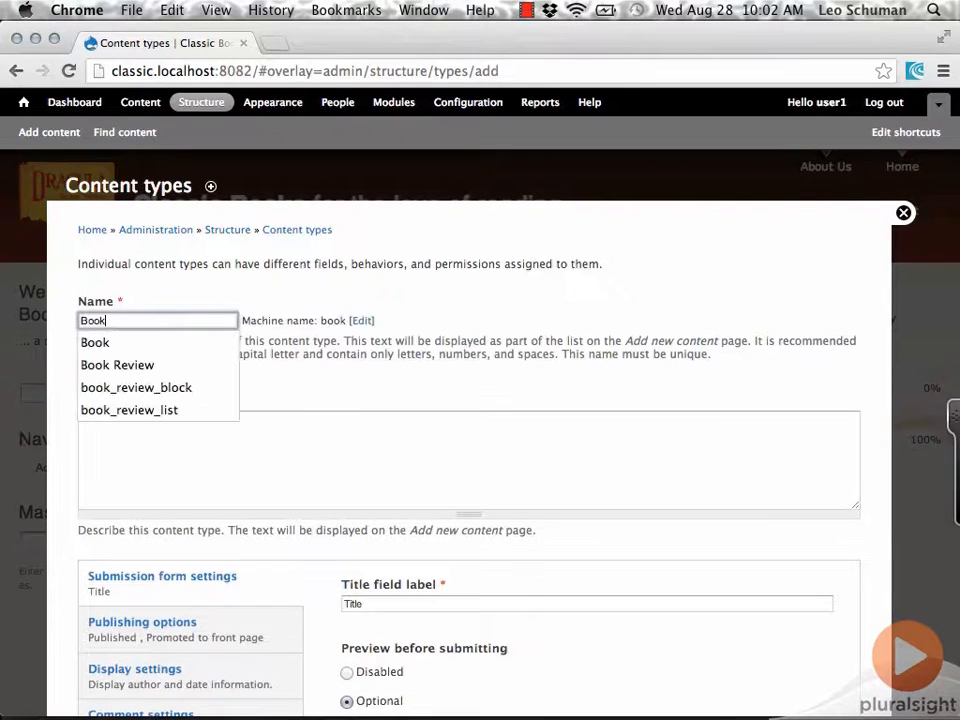
key(Down)
key(Tab)
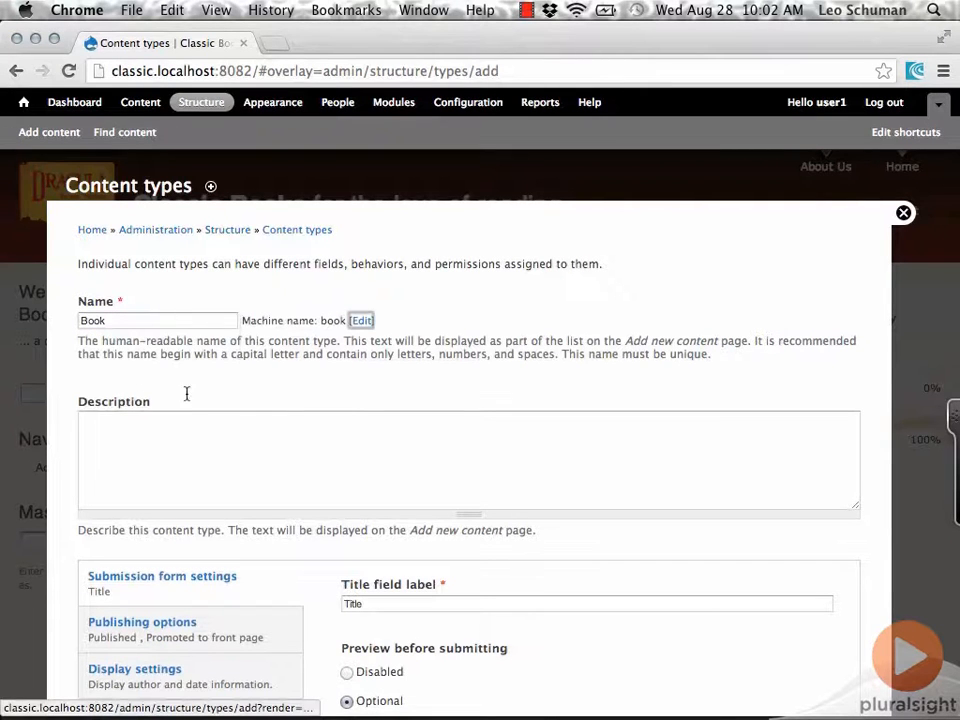
click(205, 446)
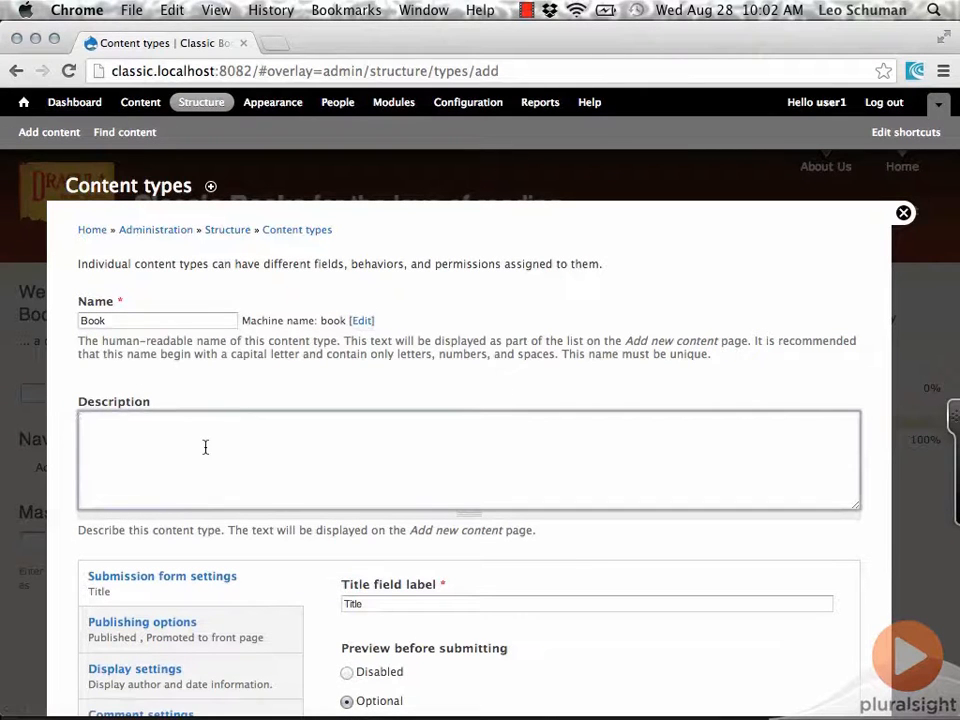
text(A book to be reviewed.)
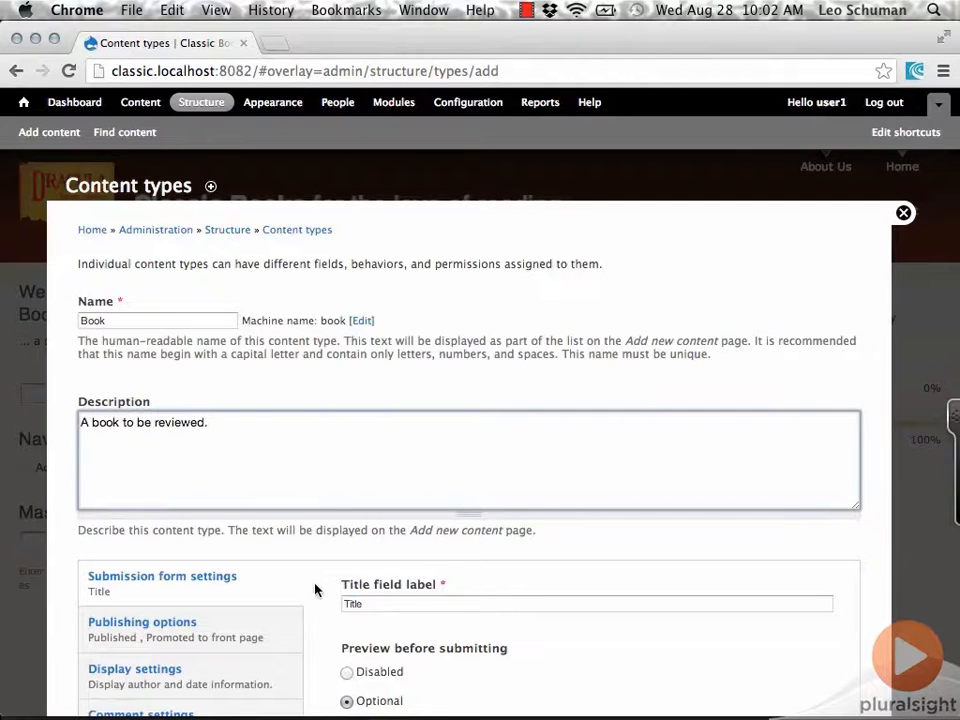
Step: Change the content type's title field label to "Book Name" in the submission form settings
scroll(315, 589, down, 5)
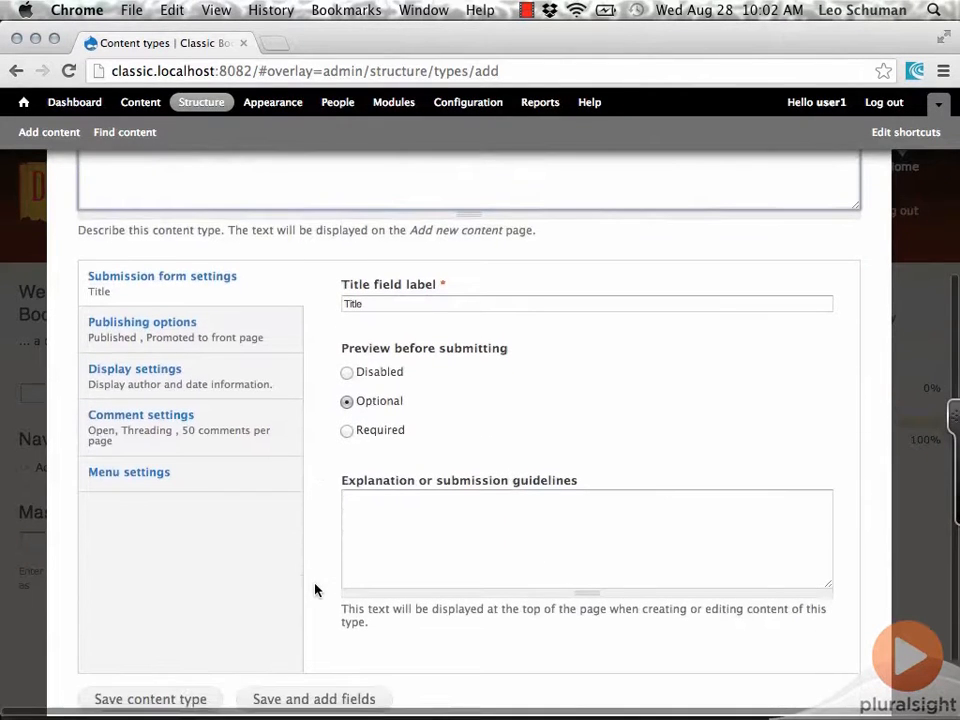
click(416, 303)
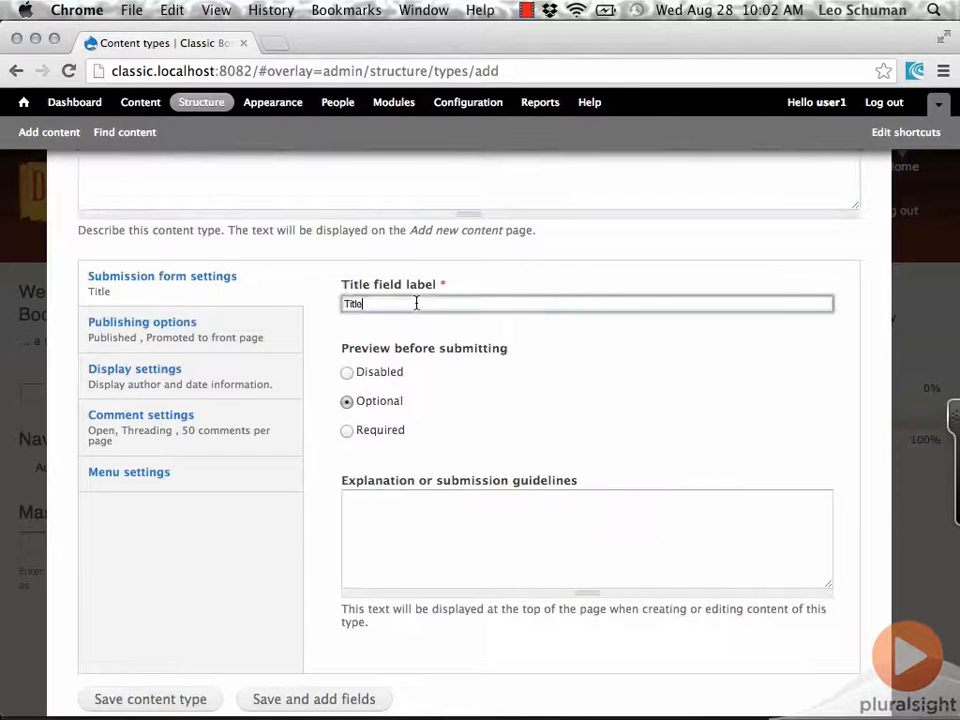
key(BackSpace)
key(BackSpace)
key(BackSpace)
key(BackSpace)
key(BackSpace)
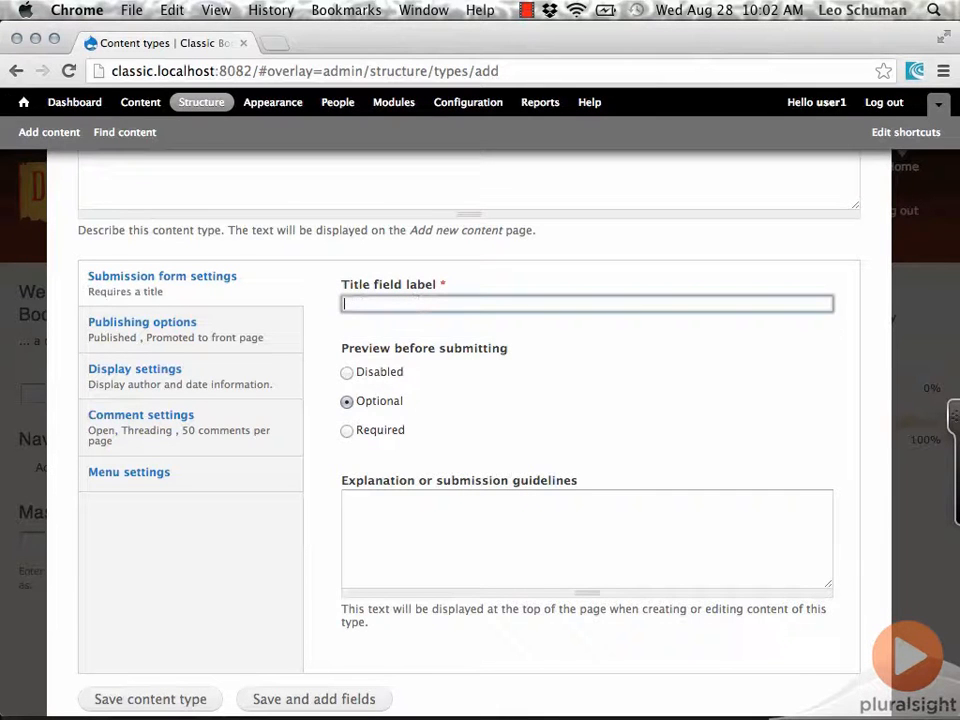
text(Book)
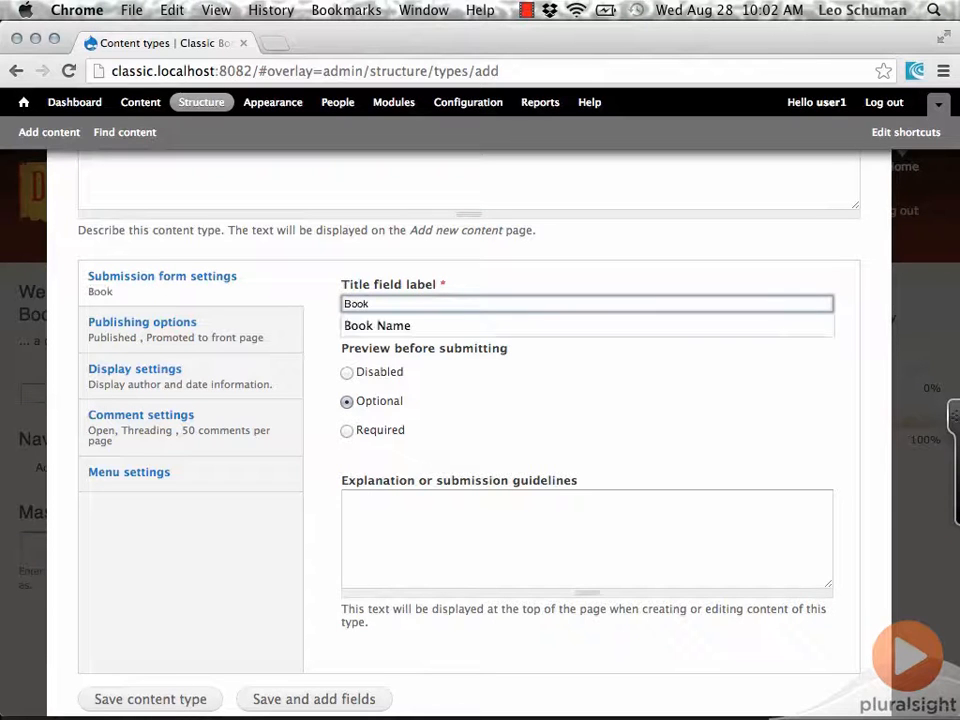
key(Down)
key(Tab)
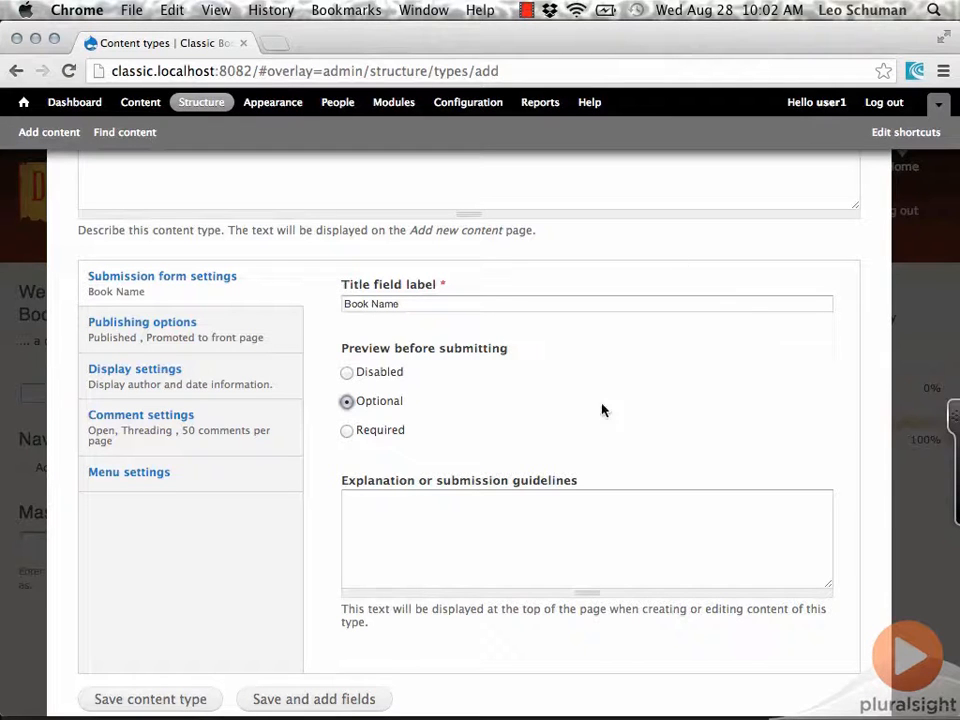
Step: Enter "Please describe a book to be reviewed later." as the explanation or submission guidelines
click(519, 553)
text(Please descr)
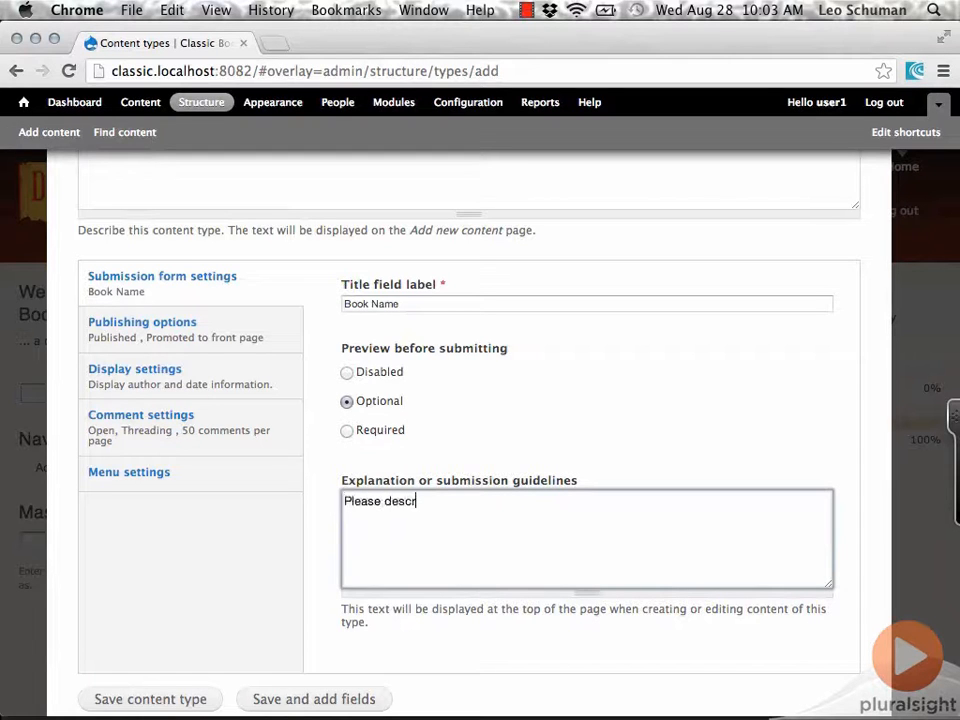
text(ibe a book to be reviewed later.)
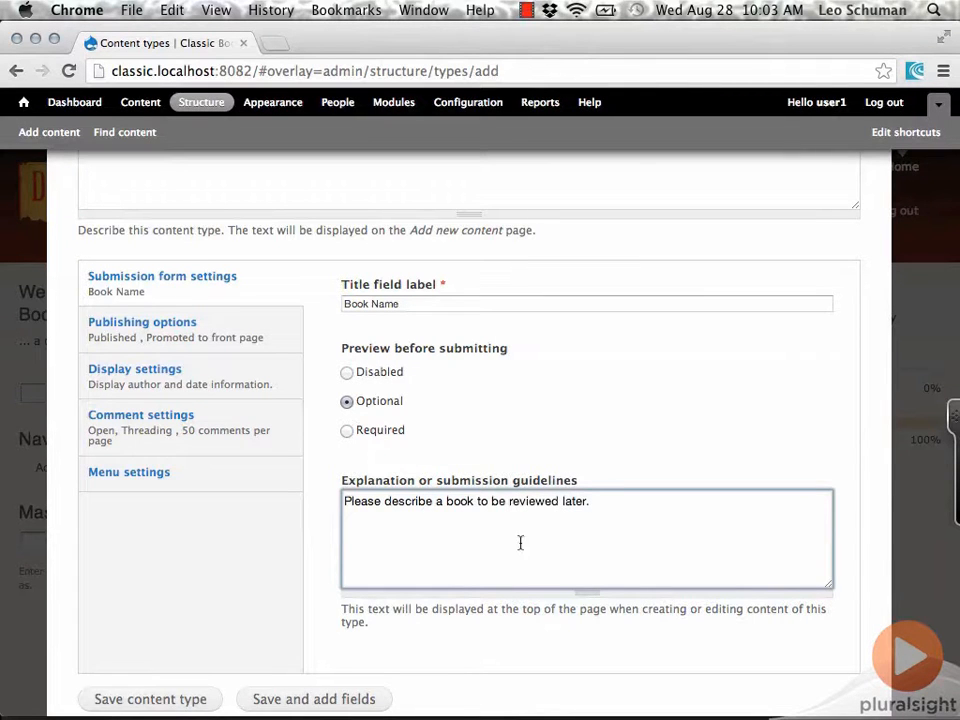
Step: Review the publishing options and turn off the display of author and date information for the Book type
click(229, 316)
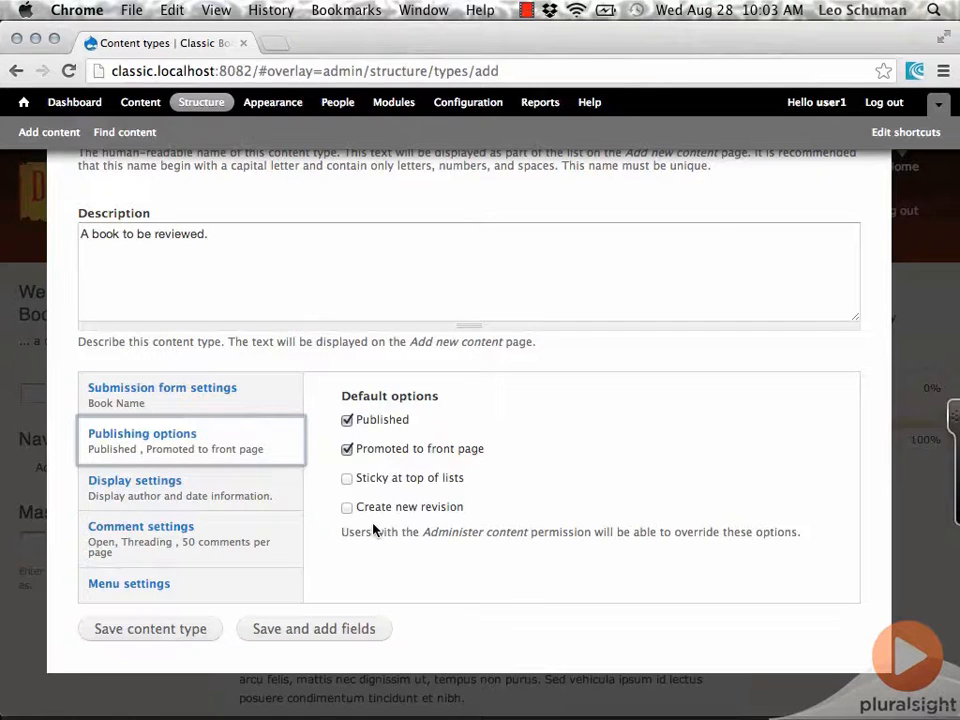
click(232, 487)
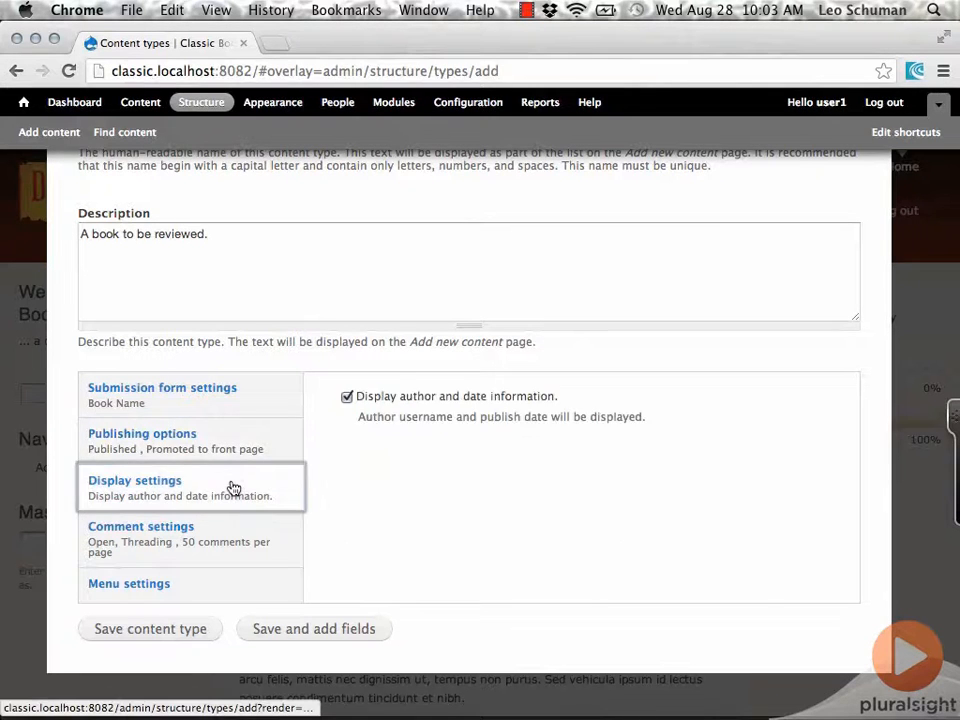
click(347, 397)
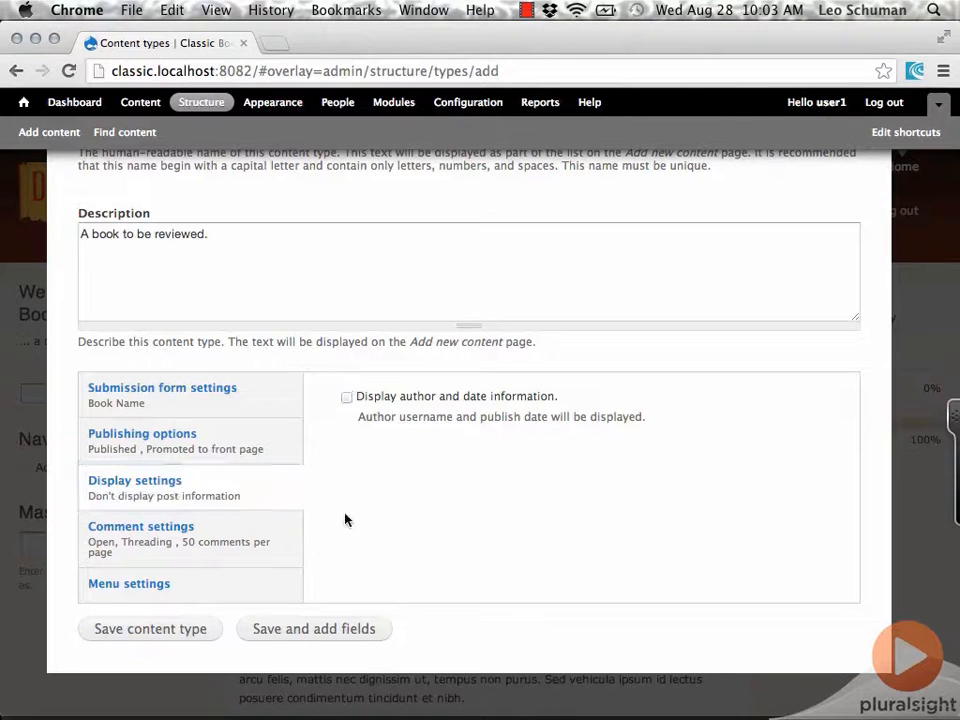
Step: Set the default comment setting for new Book content to Hidden
click(226, 543)
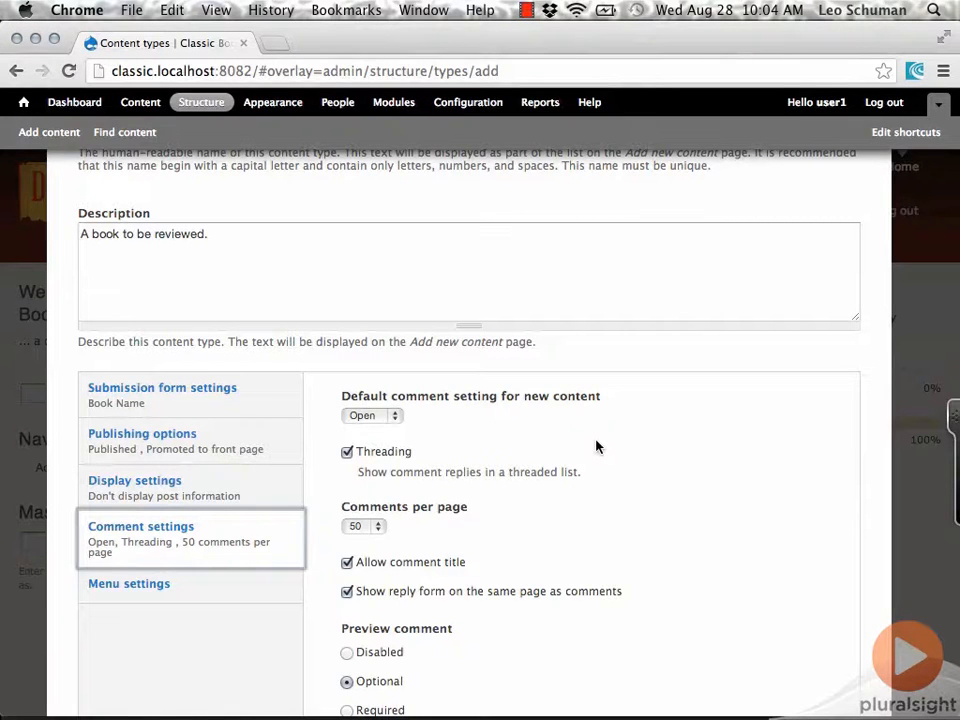
scroll(640, 464, down, 3)
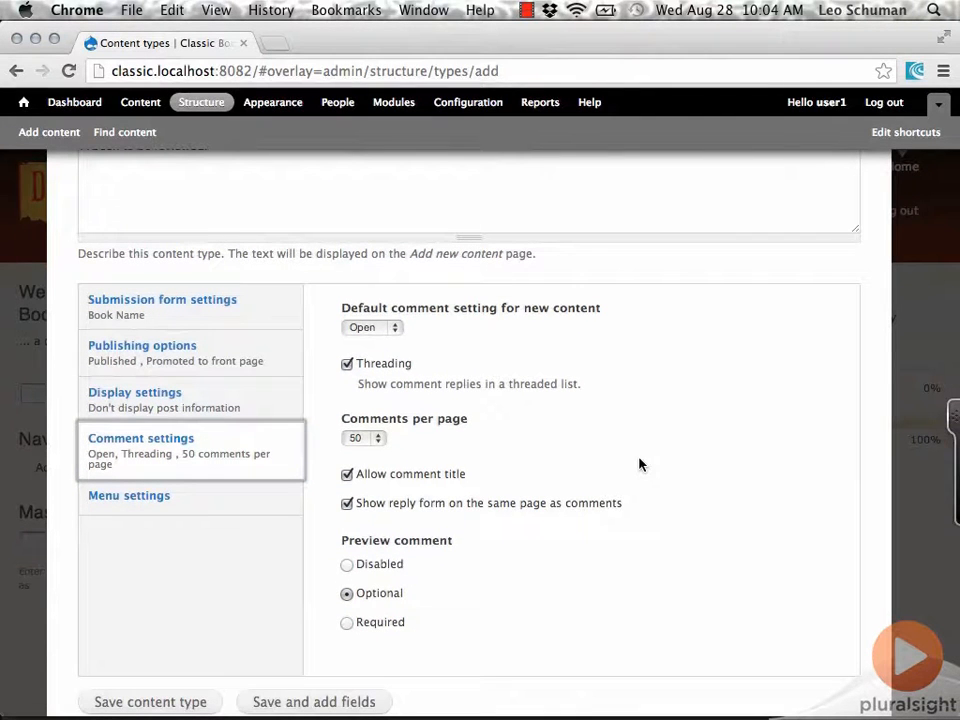
click(397, 329)
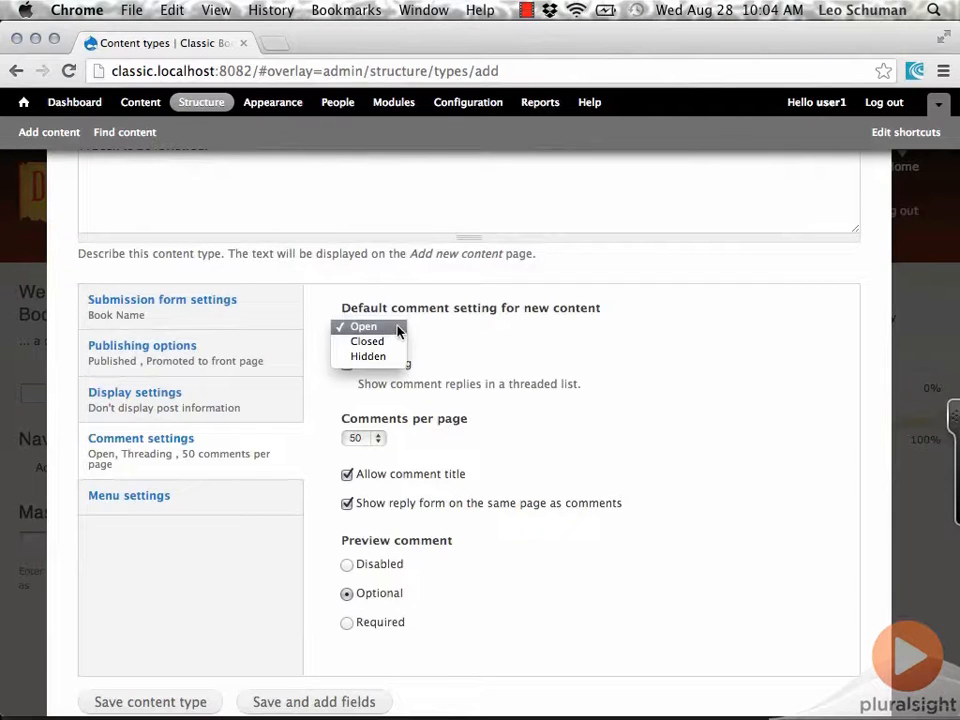
click(396, 329)
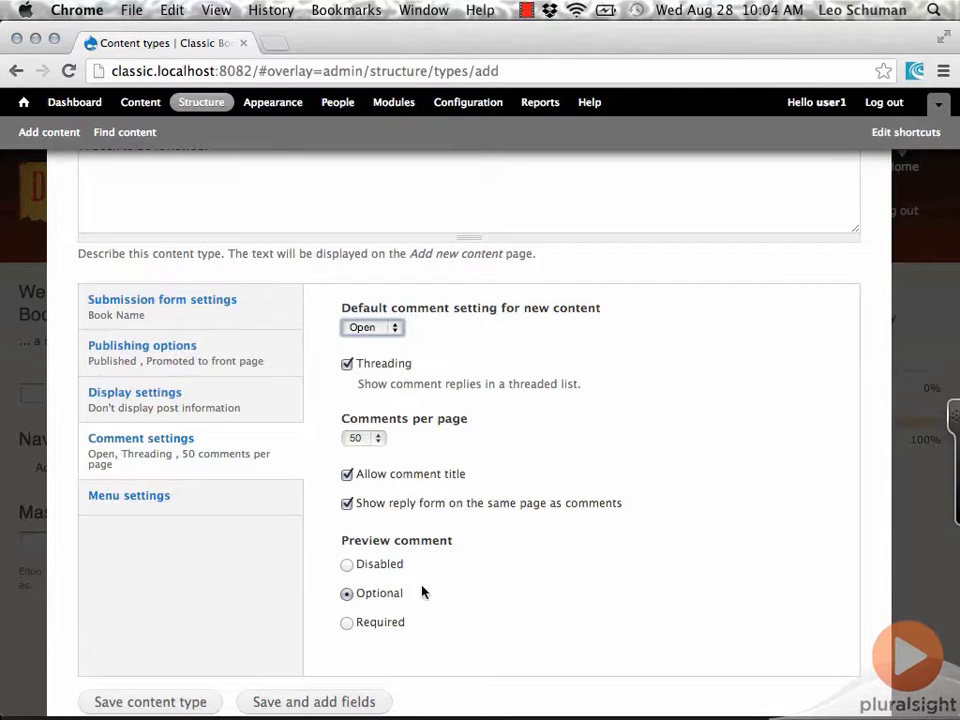
click(393, 330)
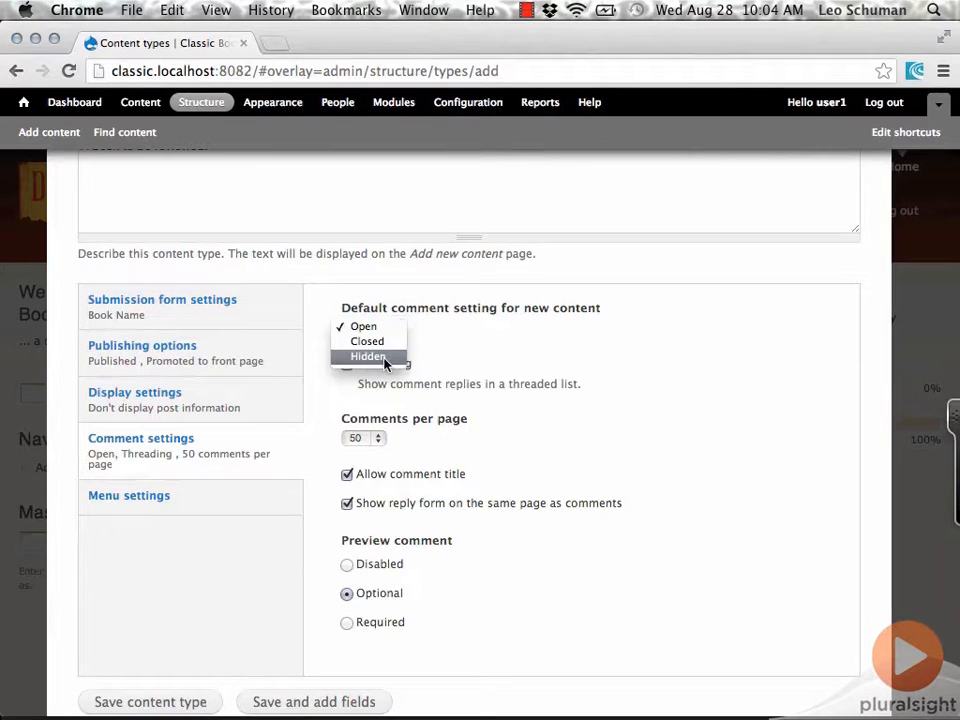
click(385, 360)
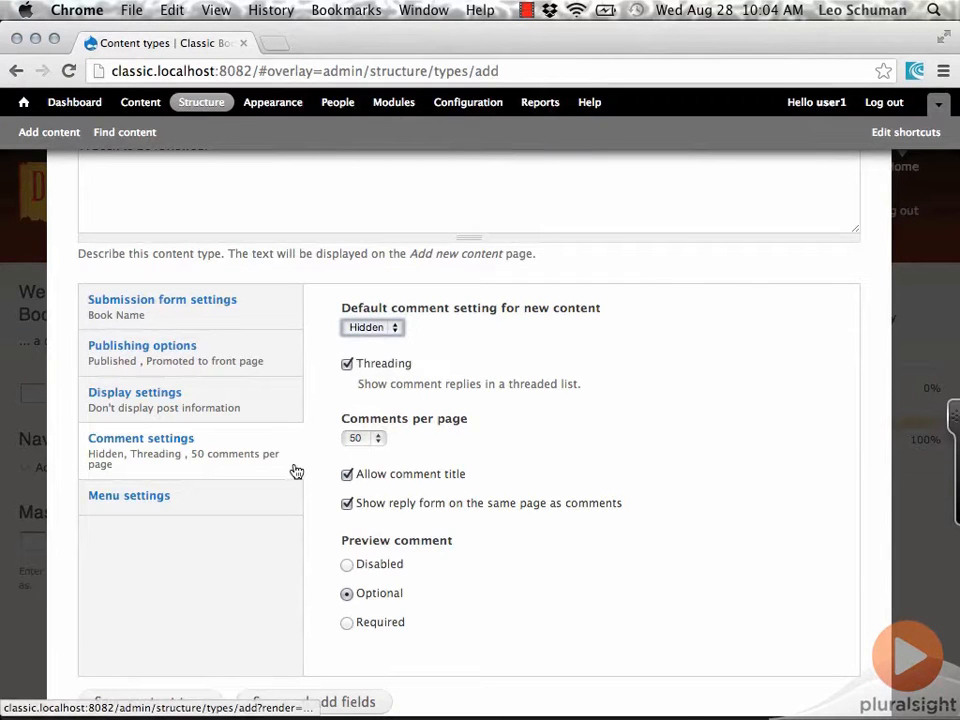
Step: Remove Main menu from the available menus and save the Book content type
click(207, 506)
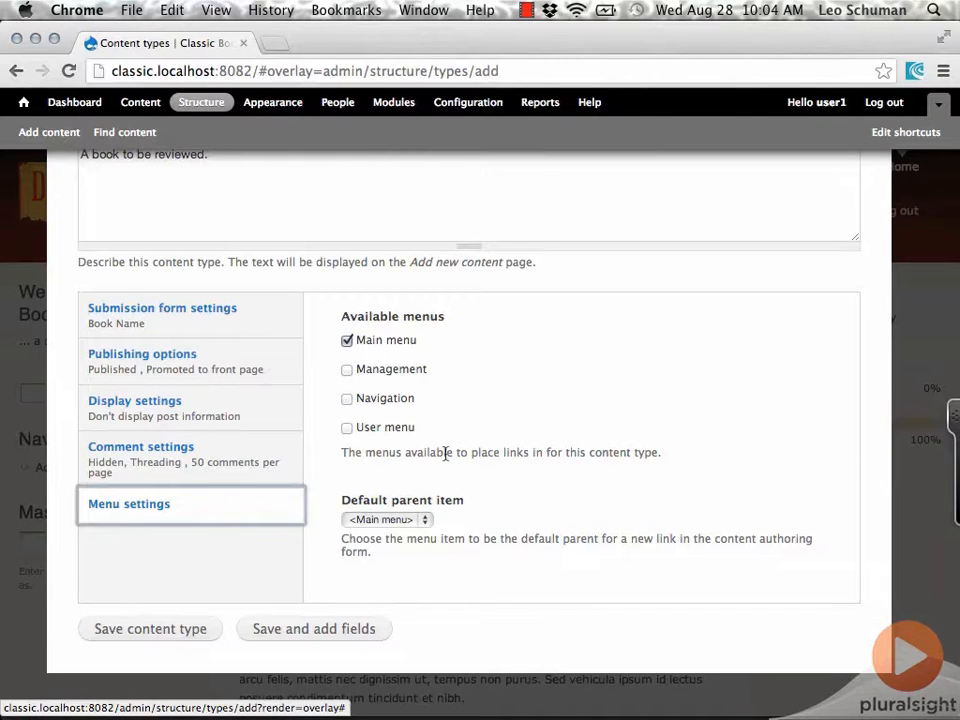
click(376, 350)
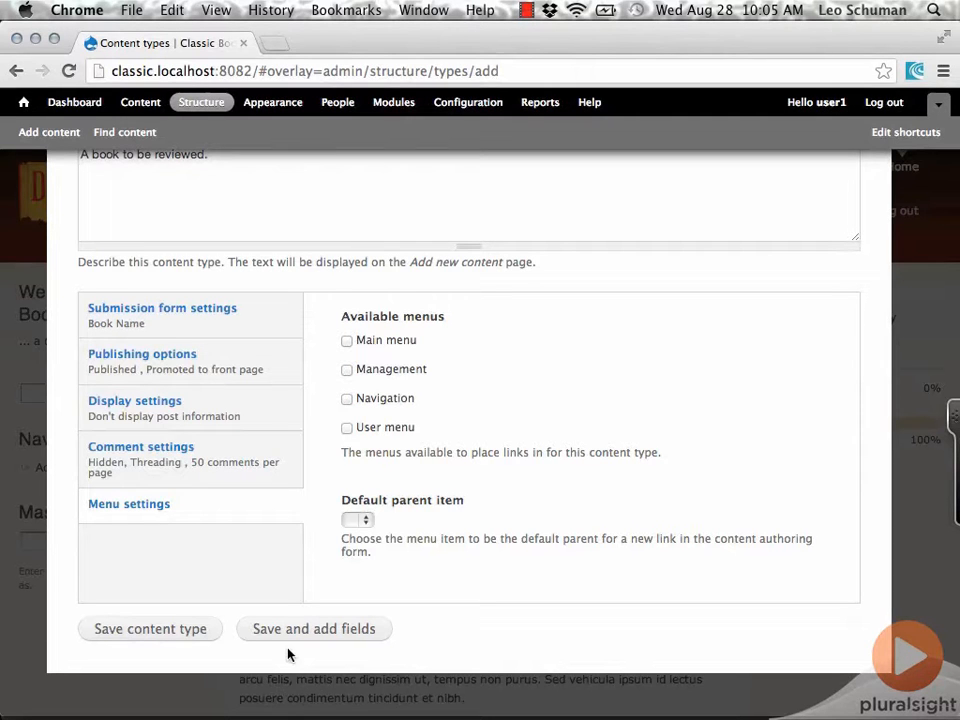
click(174, 630)
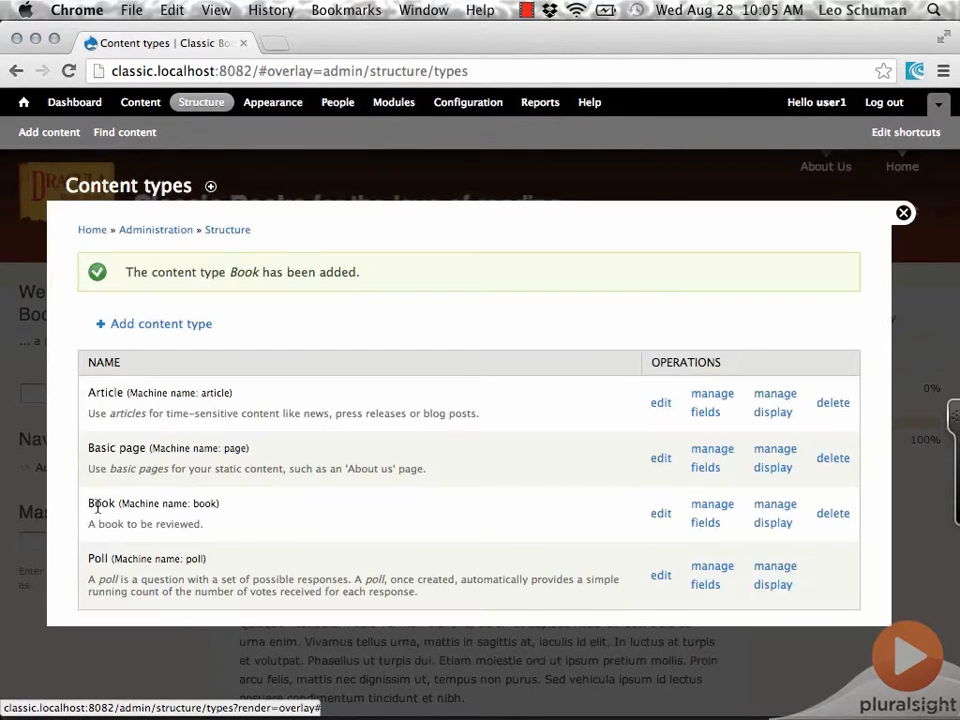
Step: Highlight the Book entry in the content types list and open the Add content page
double_click(97, 507)
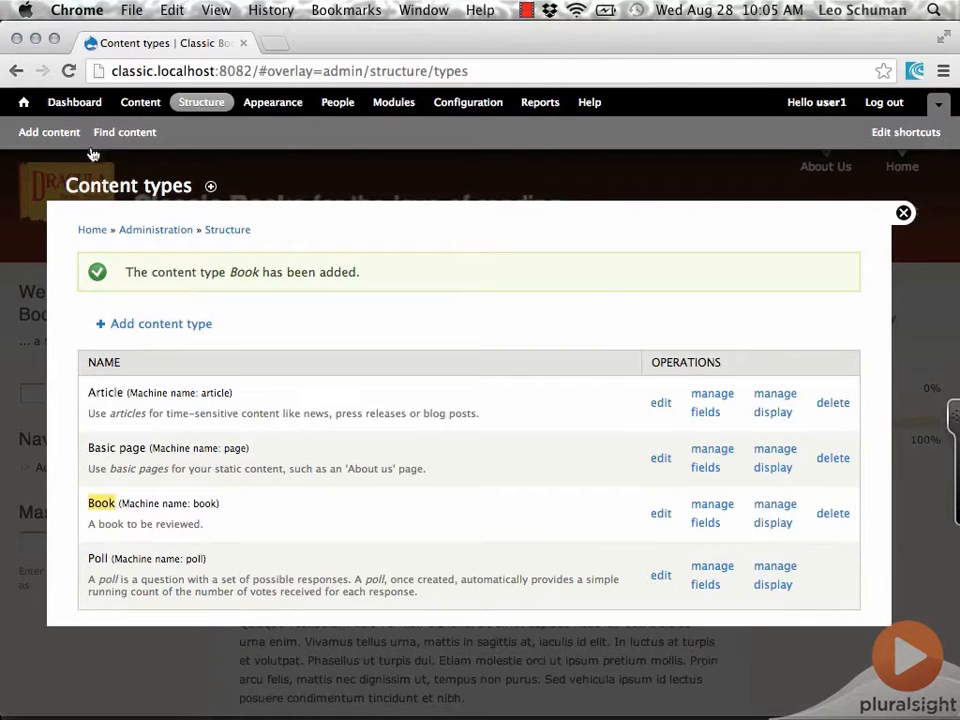
click(64, 135)
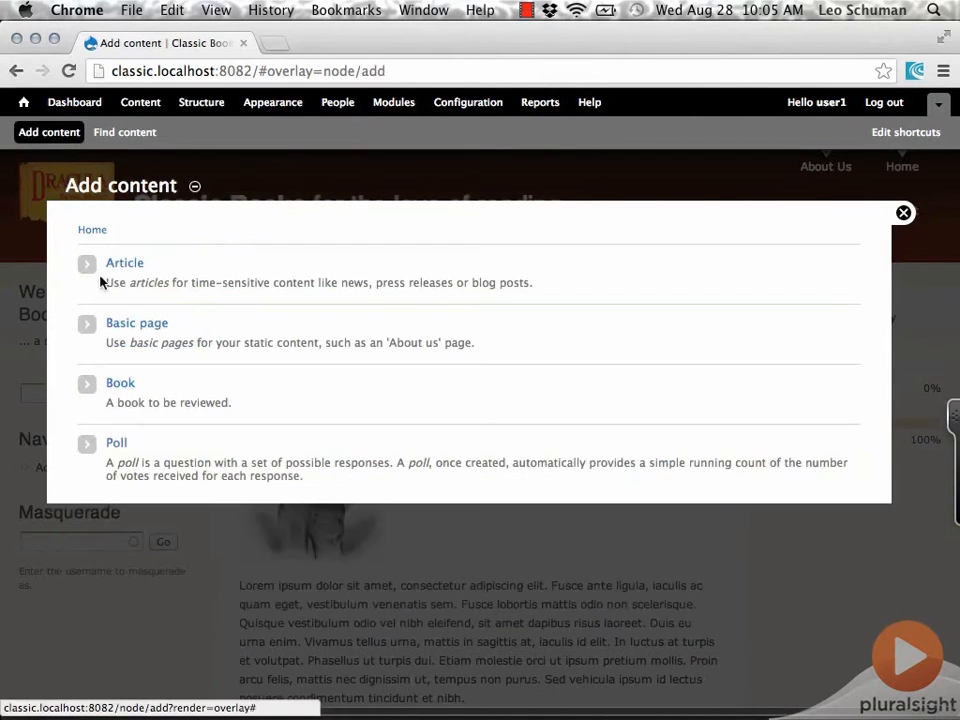